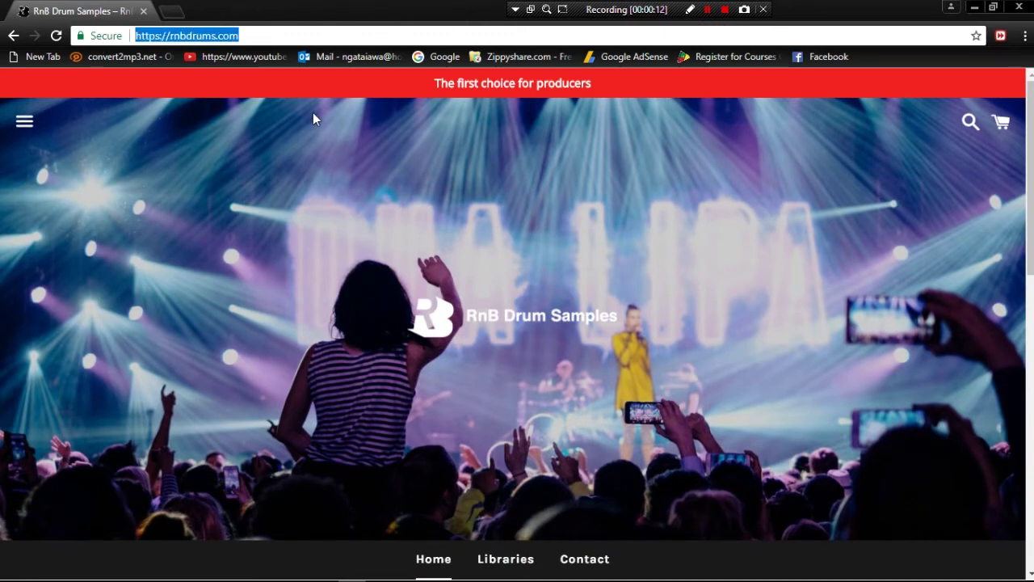
# Look over the Neenyo sample packs on the RnB Drum Samples home page, and switch to the FL Studio project with the NEEN TYPE MELODY clips
pyautogui.scroll(-3, 521, 214)
pyautogui.scroll(-6, 521, 215)
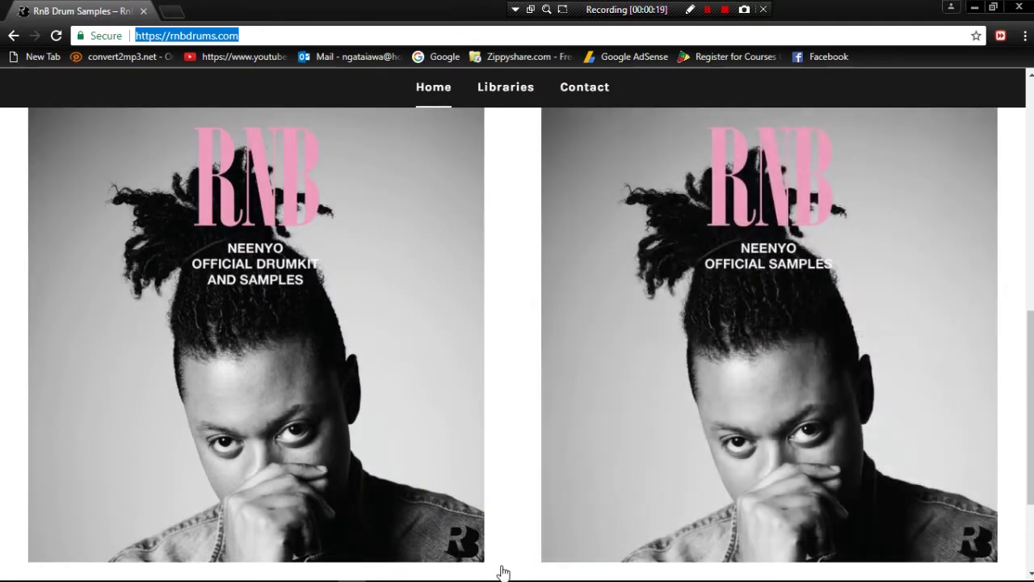
pyautogui.moveTo(461, 573)
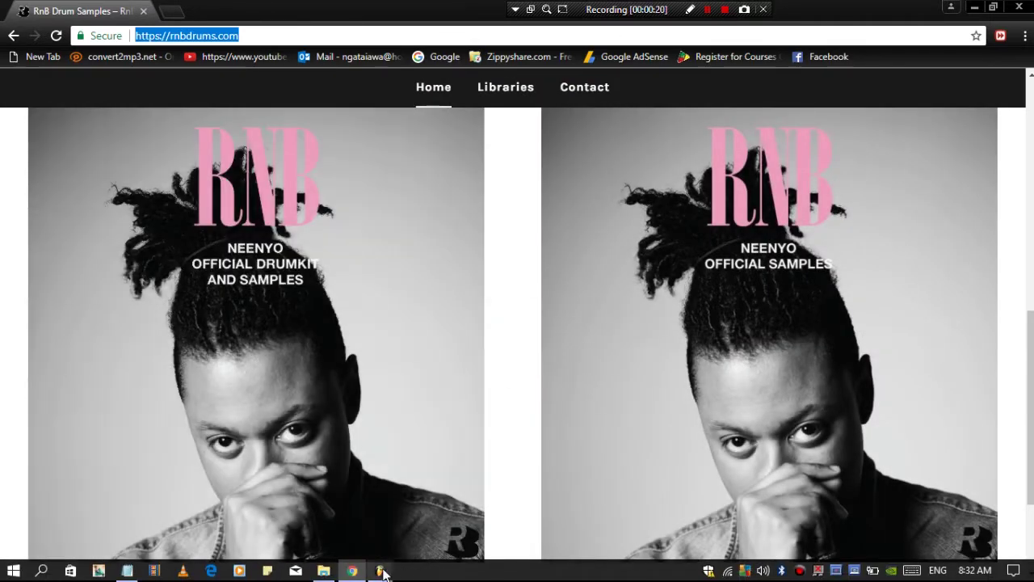
pyautogui.moveTo(383, 573)
pyautogui.click(415, 496)
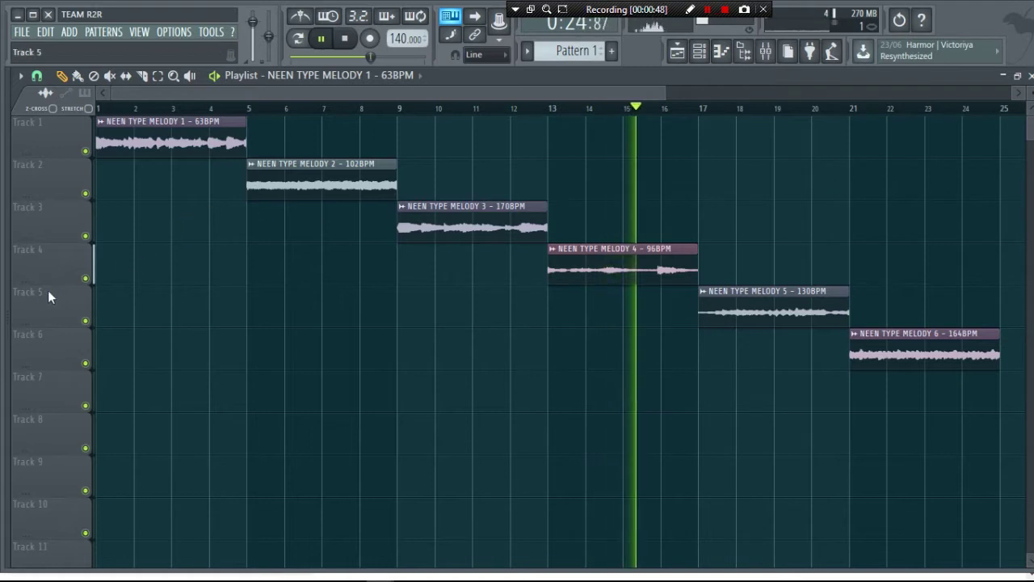
# Widen the sample browser and look through the 2MOODZ, AMMUNITION and PLASTICBAG drum folders, then collapse the NEENYO folder
pyautogui.moveTo(9, 293); pyautogui.dragTo(199, 293)
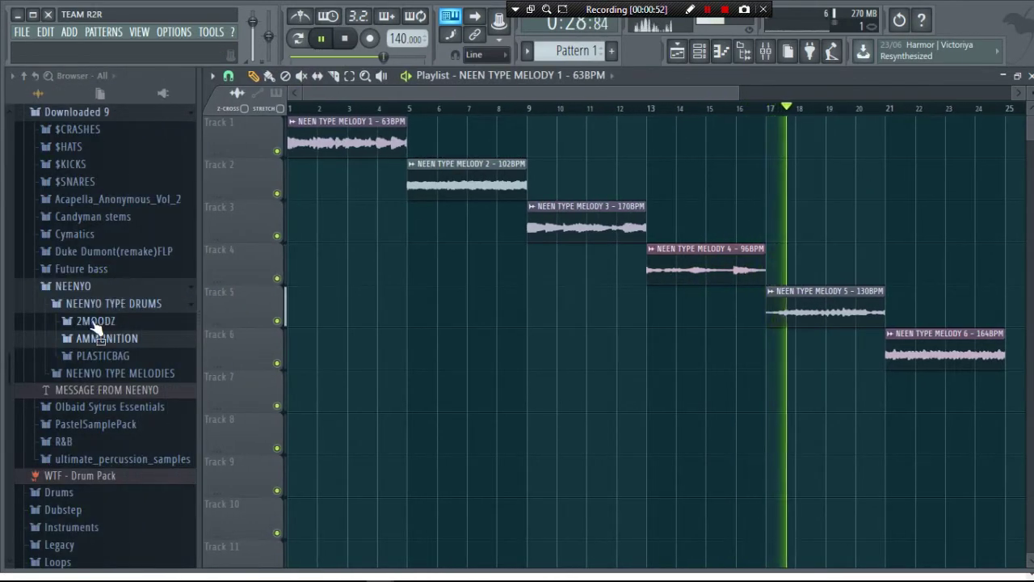
pyautogui.click(95, 323)
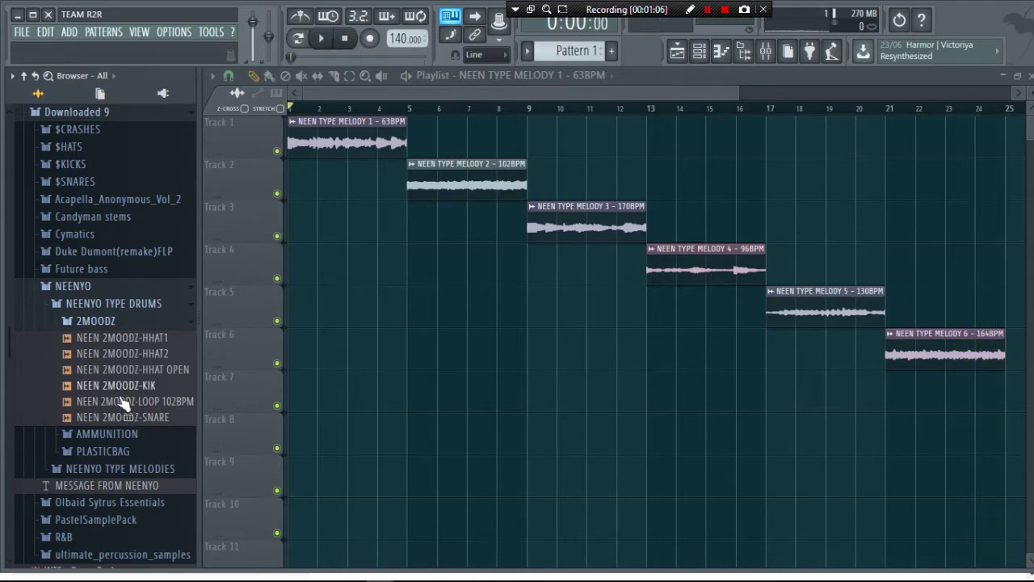
pyautogui.click(98, 323)
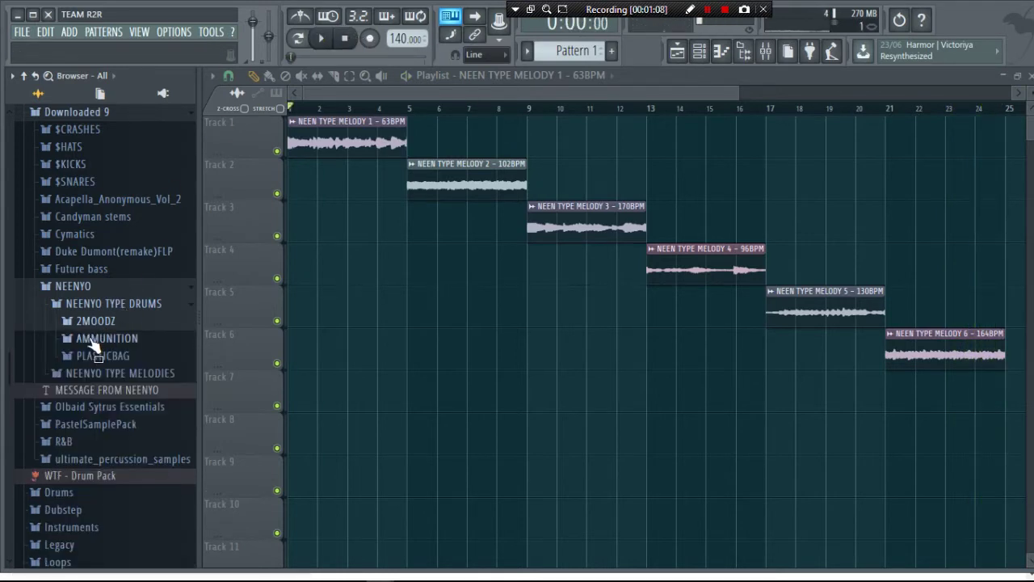
pyautogui.click(96, 341)
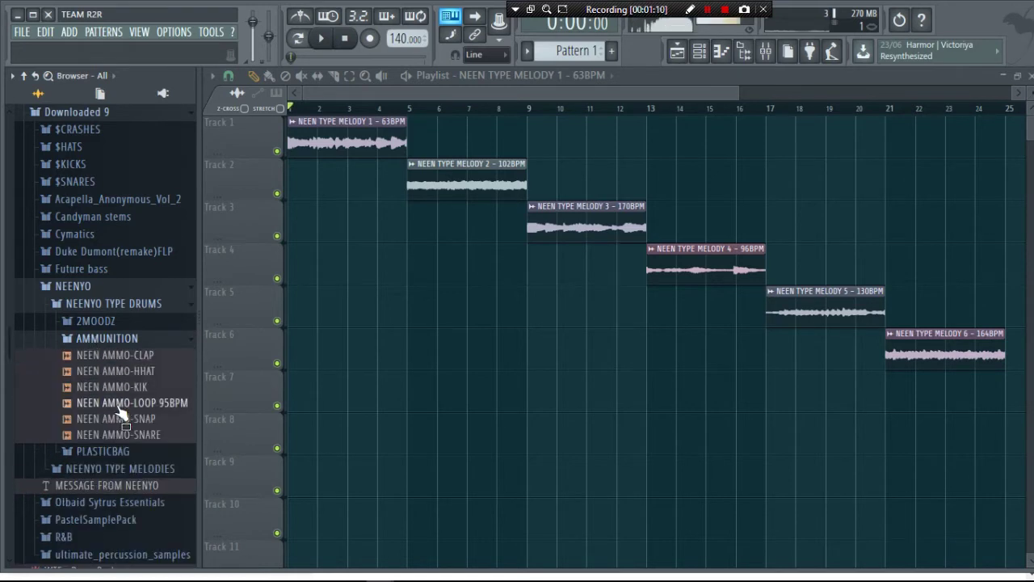
pyautogui.click(105, 341)
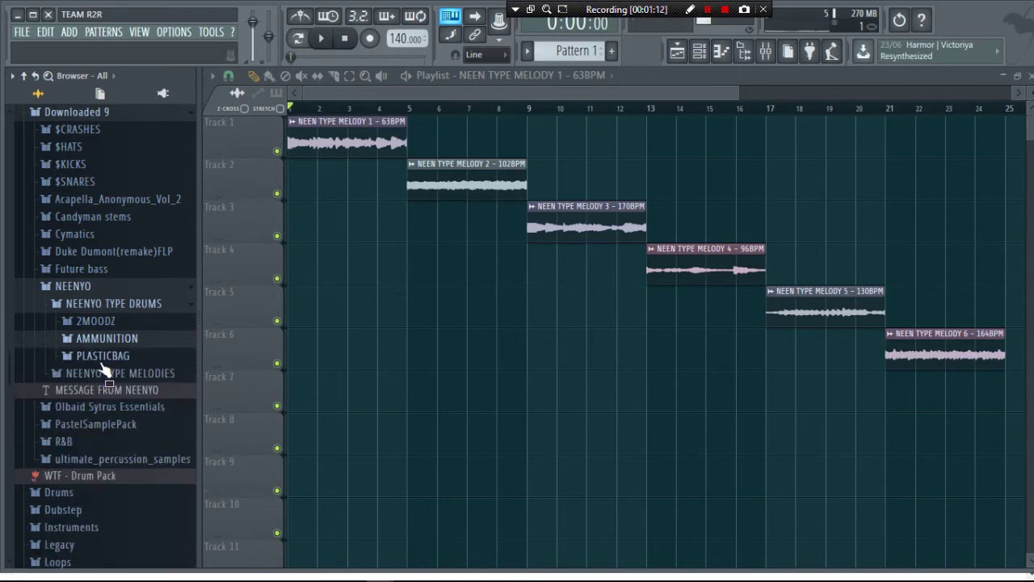
pyautogui.click(104, 360)
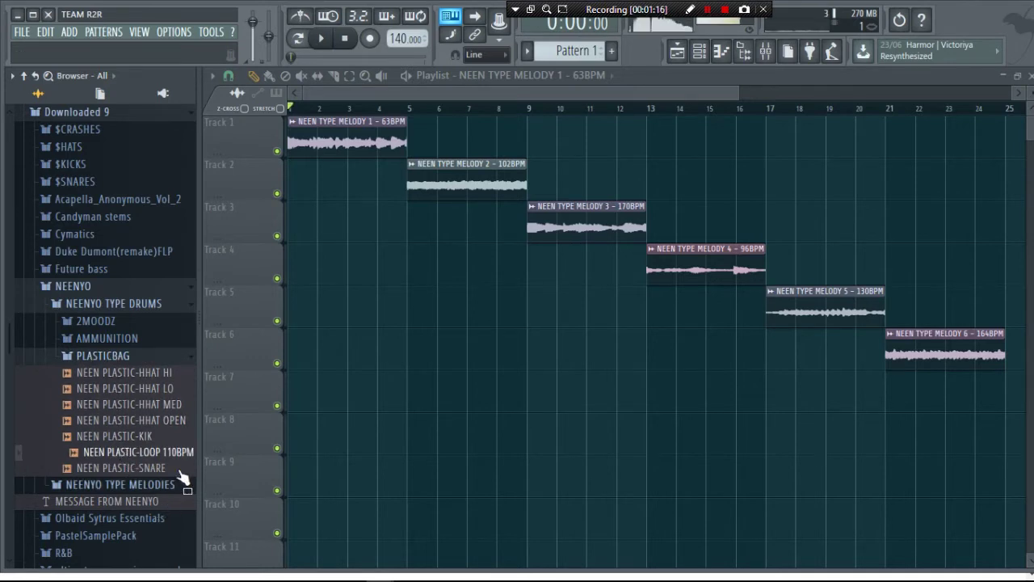
pyautogui.click(89, 287)
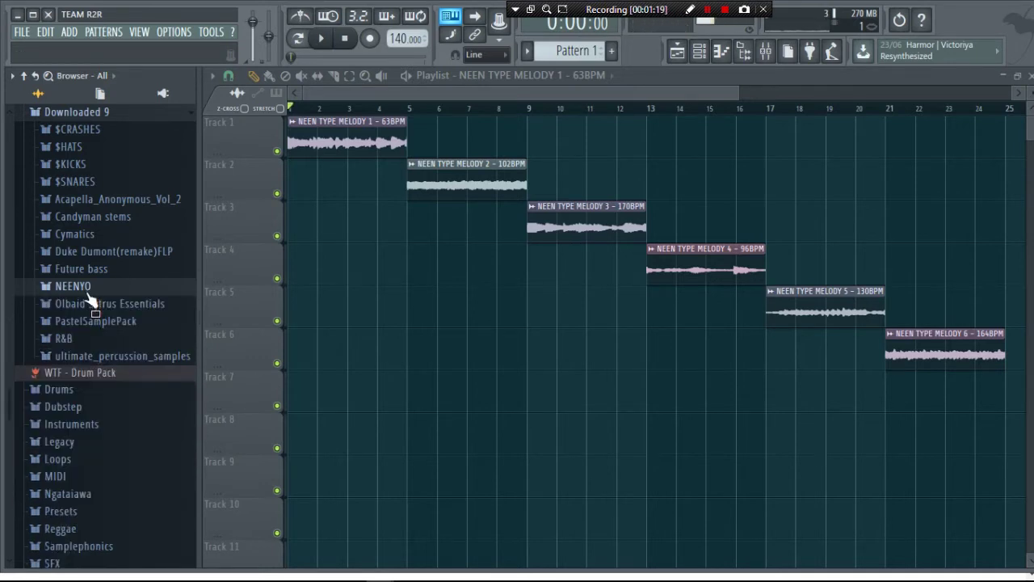
# Switch to the FL Studio window with plastic bag.flp and show bars 1 to 17 of its playlist in detail
pyautogui.moveTo(331, 571)
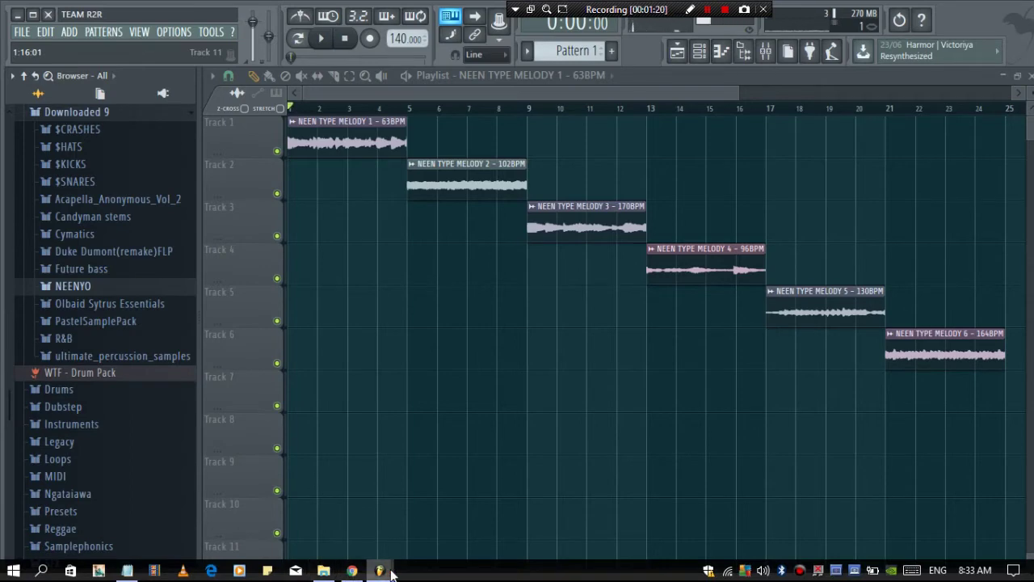
pyautogui.moveTo(377, 560)
pyautogui.click(348, 519)
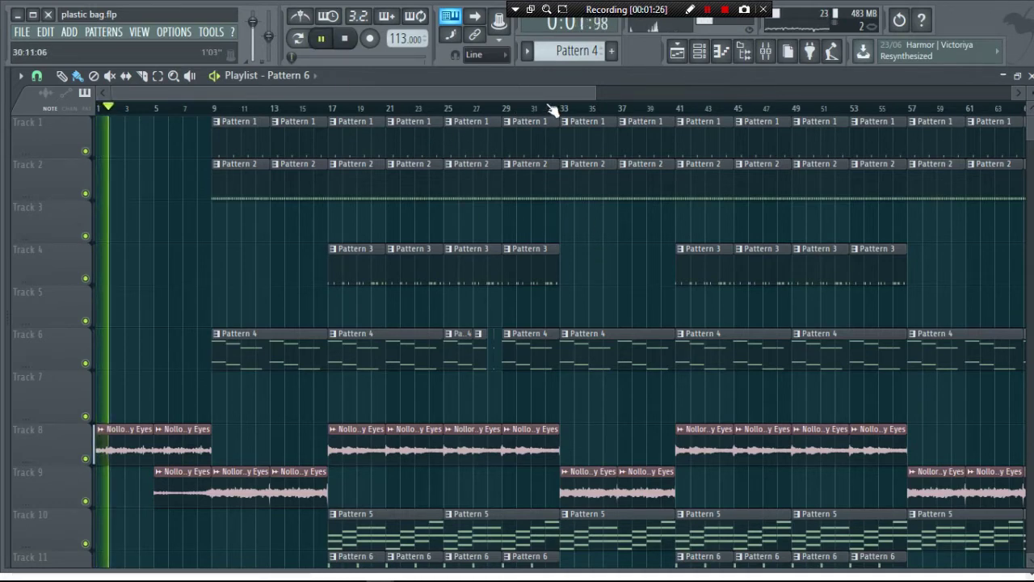
pyautogui.moveTo(595, 91); pyautogui.dragTo(240, 144)
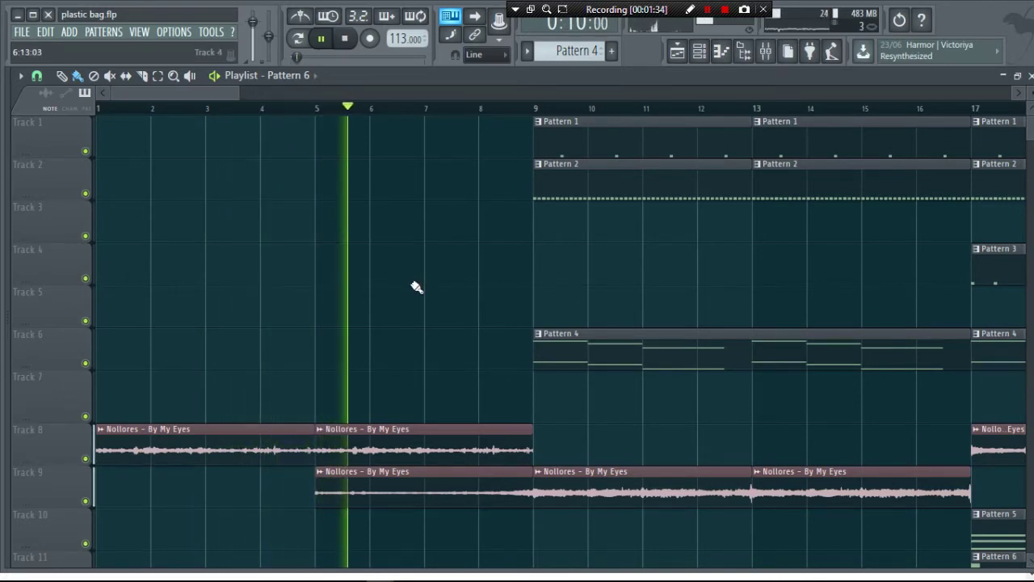
pyautogui.scroll(-4, 417, 286)
pyautogui.scroll(3, 416, 287)
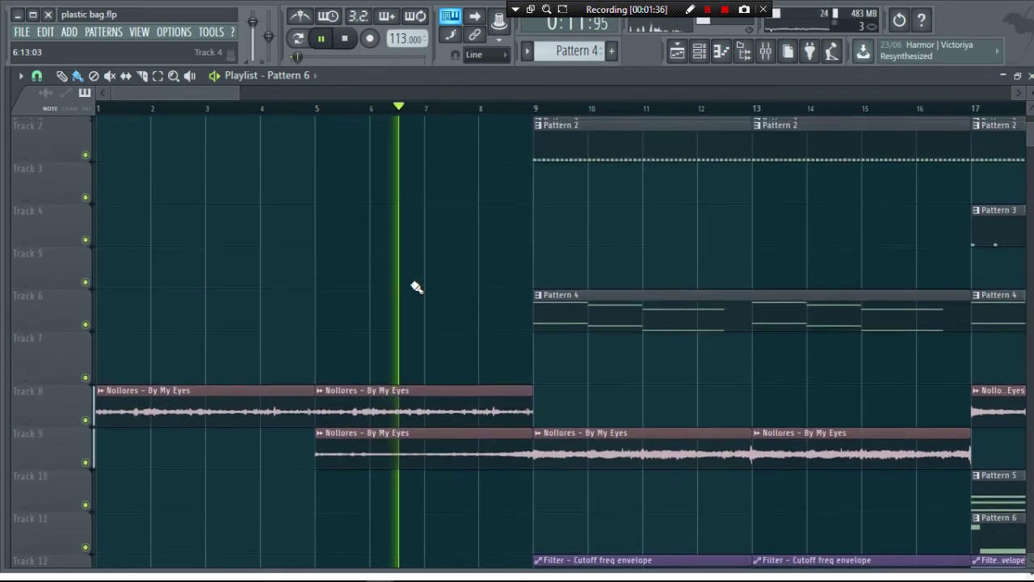
pyautogui.scroll(1, 416, 287)
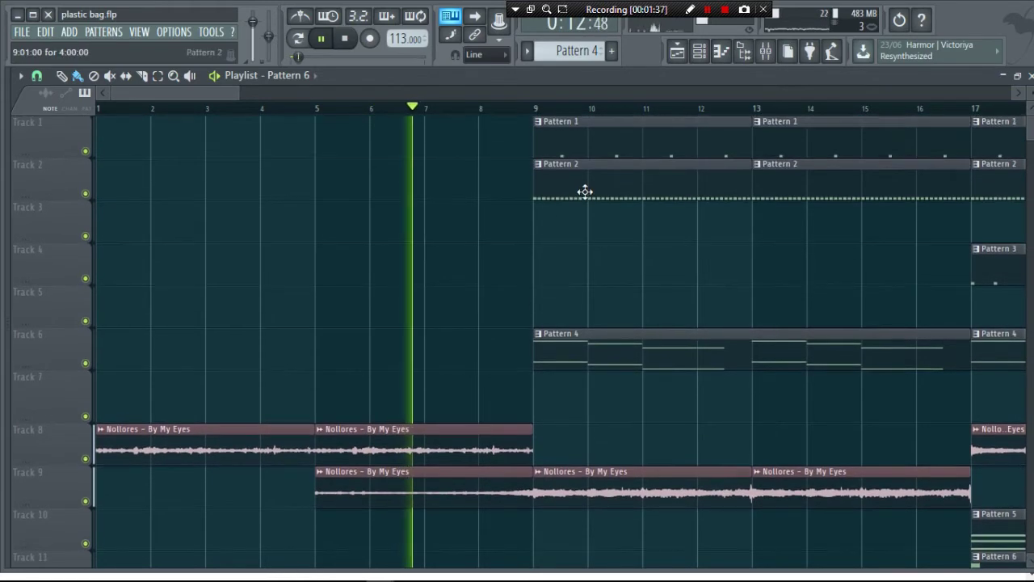
# Examine the NEEN PLASTIC-SNARE notes of Pattern 1 in the piano roll and return to the playlist
pyautogui.click(576, 145)
pyautogui.doubleClick(576, 146)
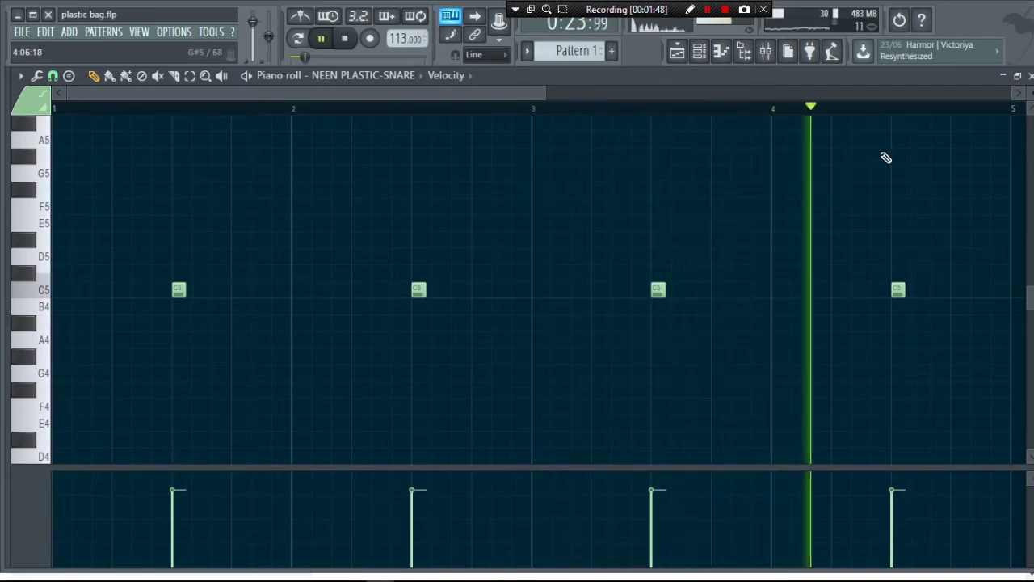
pyautogui.click(677, 51)
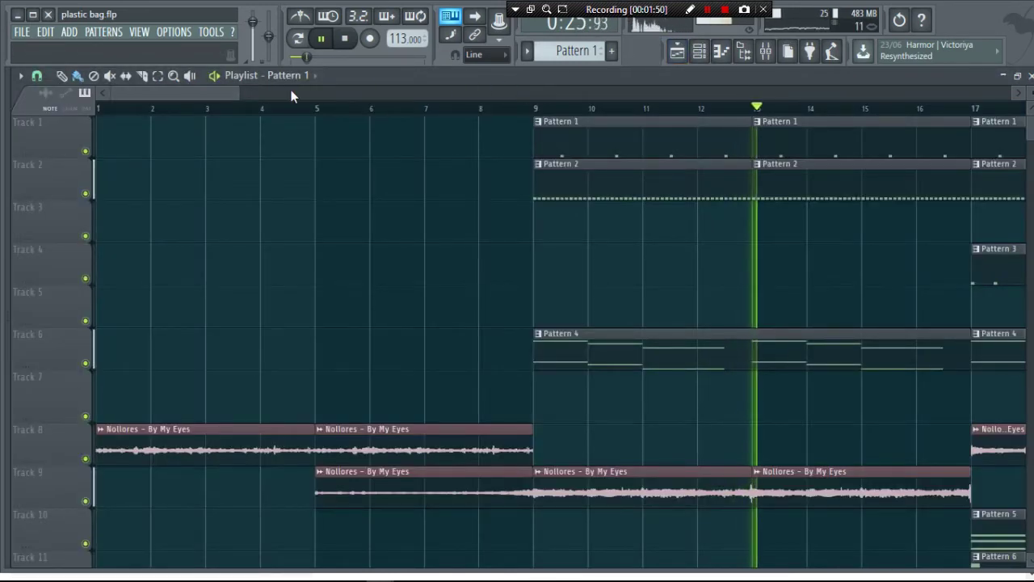
# Examine the NEEN PLASTIC-KIK notes of Pattern 3 in the piano roll and return to the playlist
pyautogui.moveTo(230, 91); pyautogui.dragTo(344, 88)
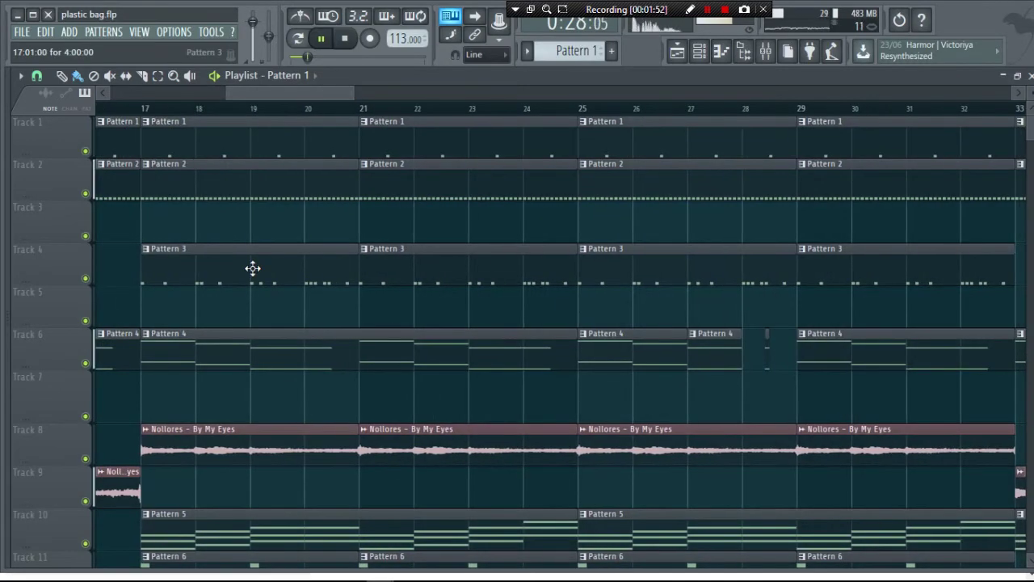
pyautogui.doubleClick(252, 268)
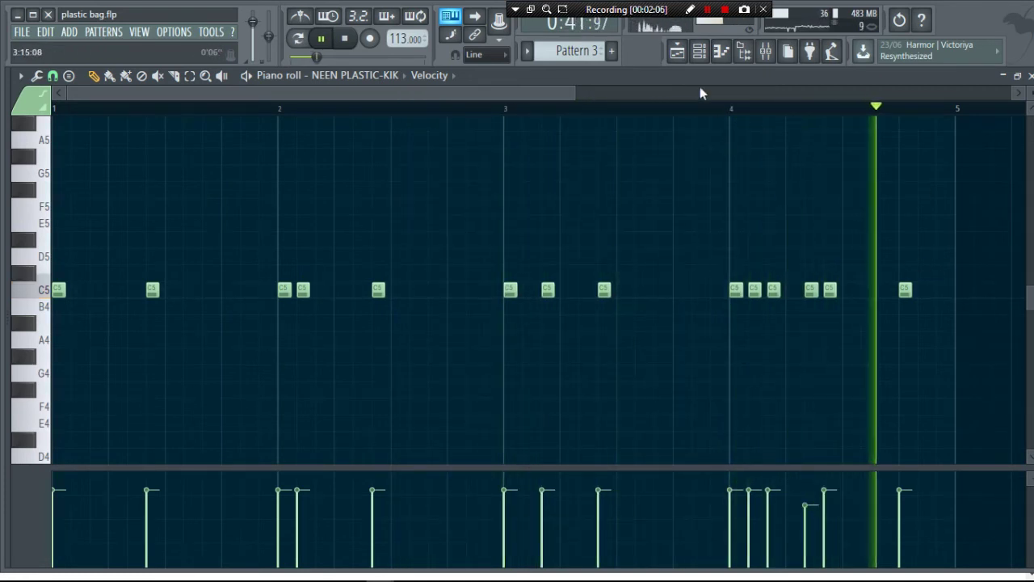
pyautogui.click(678, 54)
# Examine the piano roll notes of the HHAT HI and HHAT LO channels in Pattern 2
pyautogui.moveTo(337, 91); pyautogui.dragTo(358, 95)
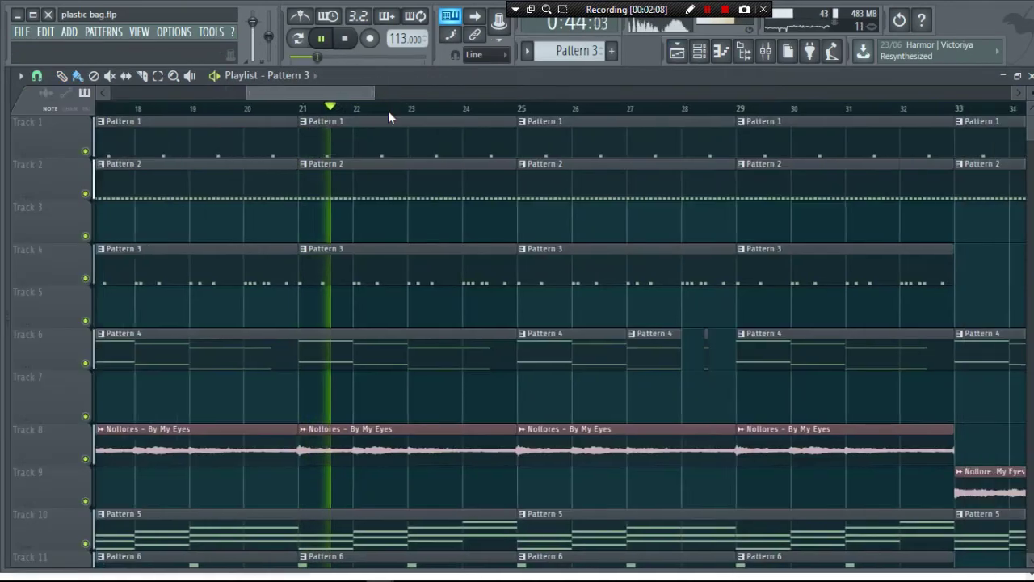
pyautogui.doubleClick(557, 177)
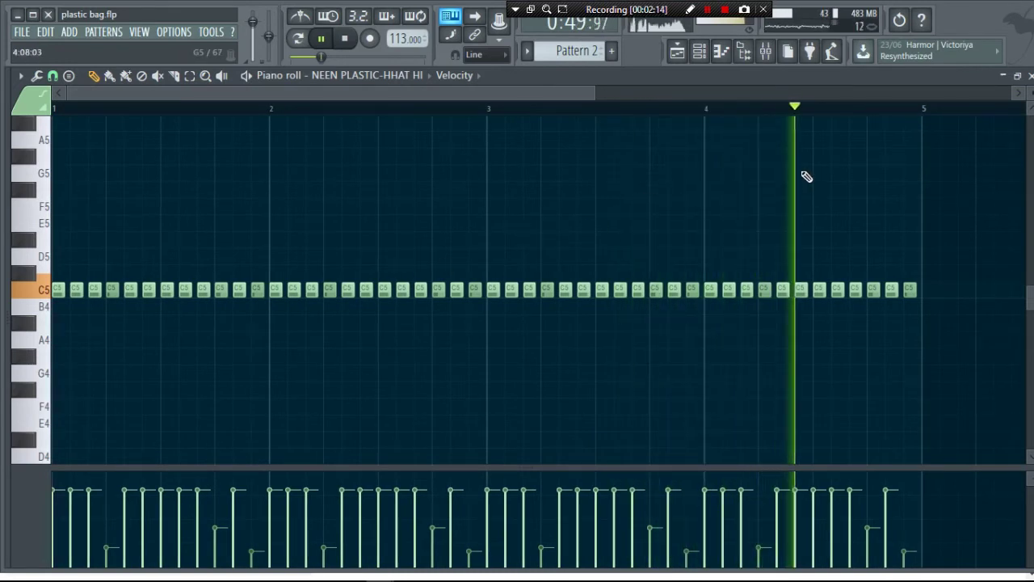
pyautogui.press('F6')
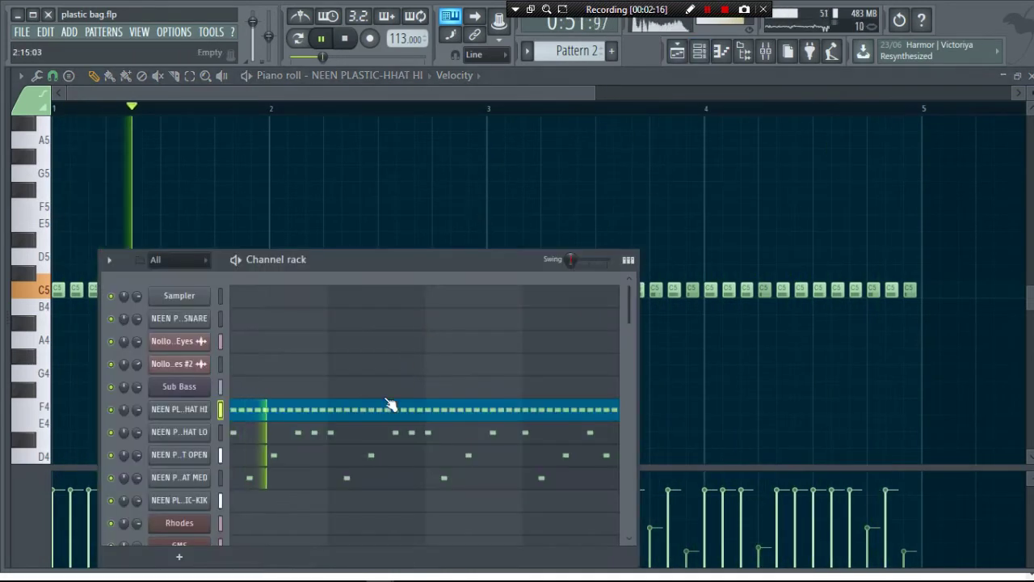
pyautogui.click(372, 440)
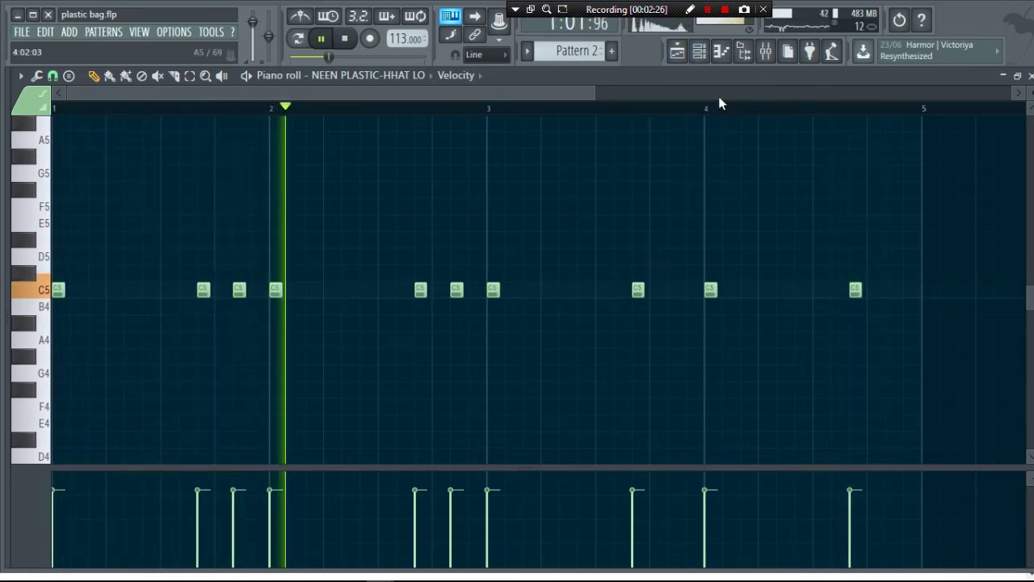
# Examine the piano roll notes of Pattern 2's HHAT OPEN and HHAT MED channels, leaving them unchanged, and return to the playlist
pyautogui.click(699, 51)
pyautogui.click(455, 454)
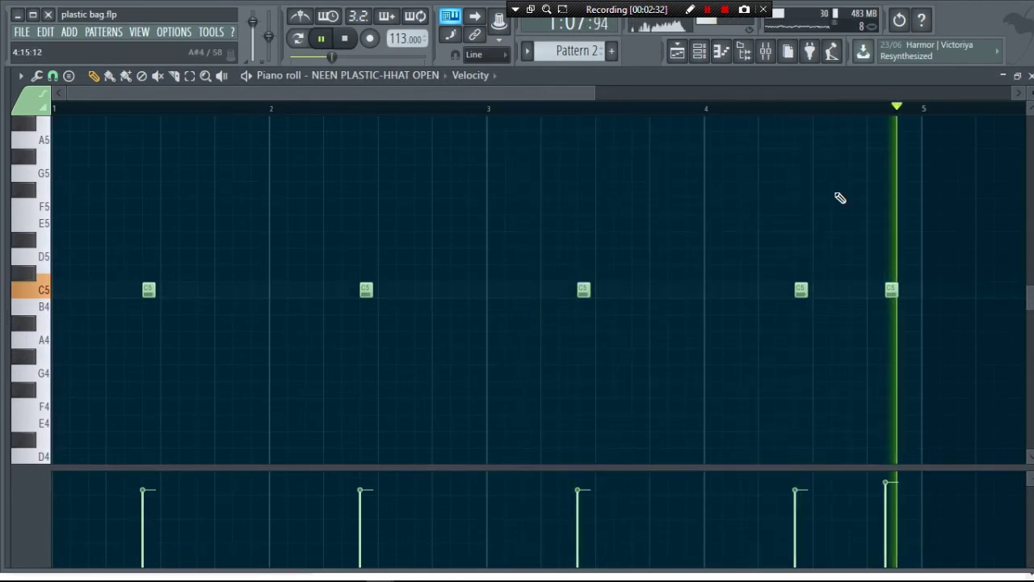
pyautogui.click(701, 54)
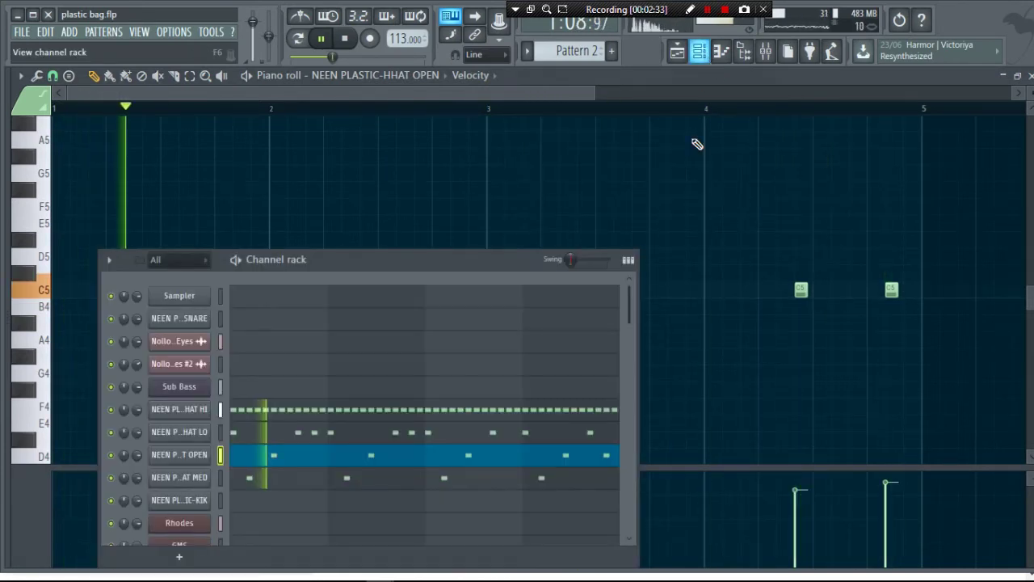
pyautogui.click(496, 487)
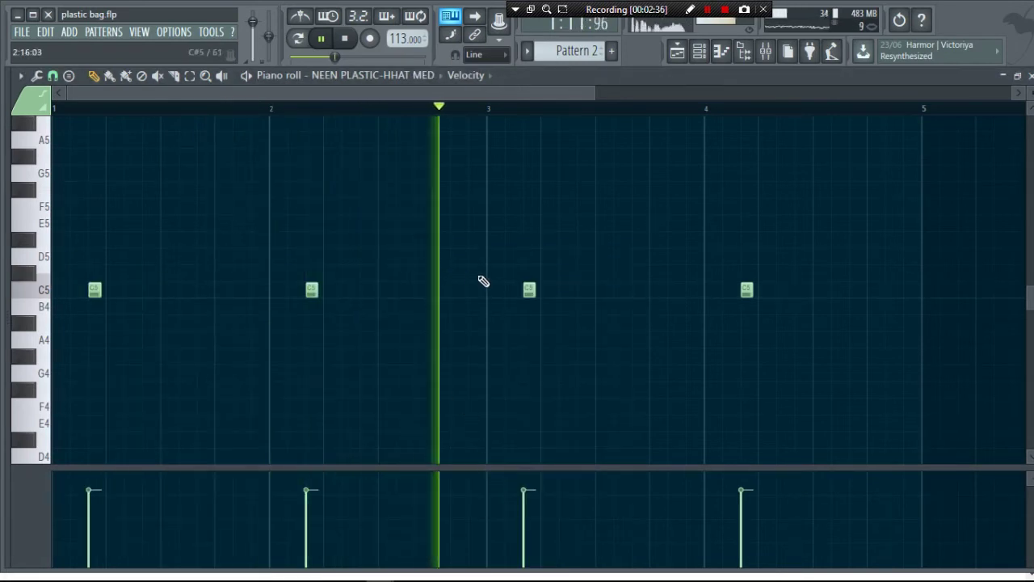
pyautogui.click(674, 288)
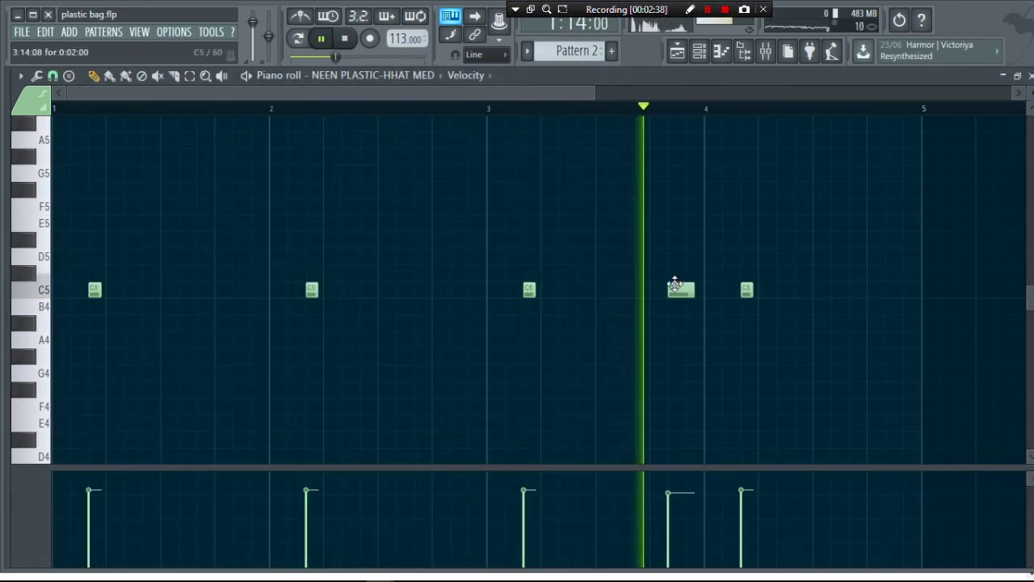
pyautogui.rightClick(679, 289)
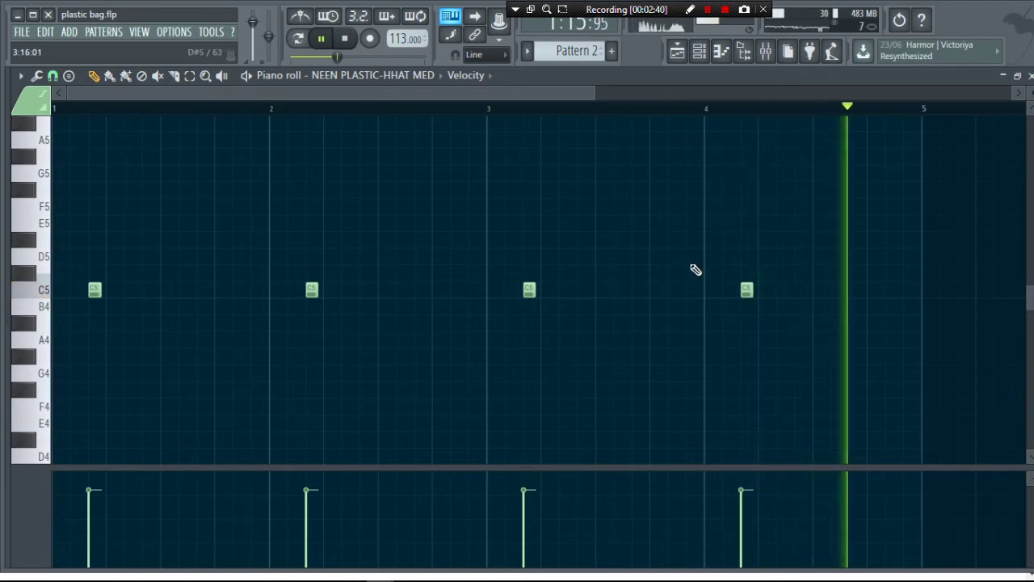
pyautogui.click(677, 51)
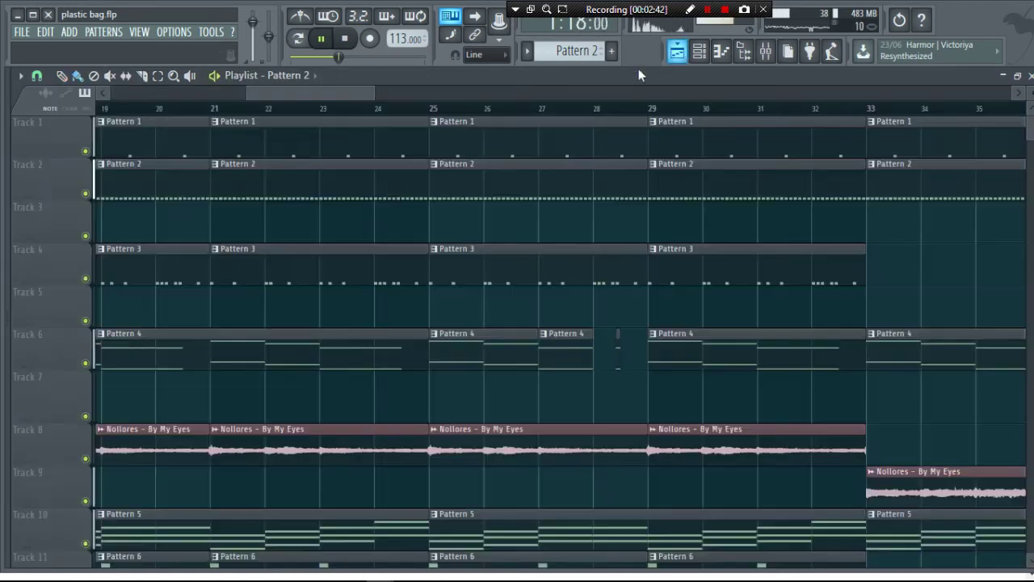
# Open the Sub Bass notes of the Pattern 4 clip at bar 41 in the piano roll
pyautogui.scroll(-2, 595, 244)
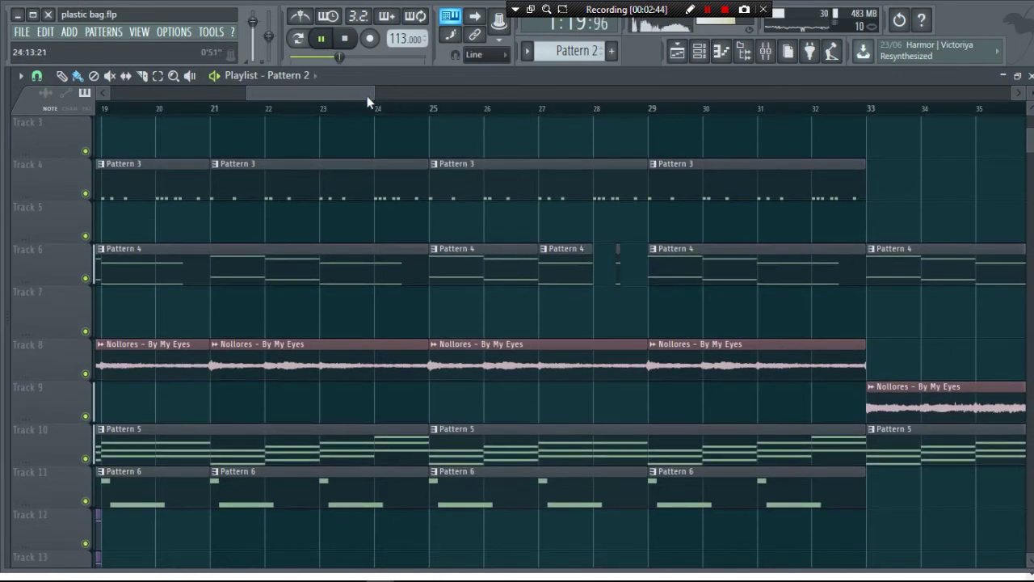
pyautogui.moveTo(373, 92); pyautogui.dragTo(547, 110)
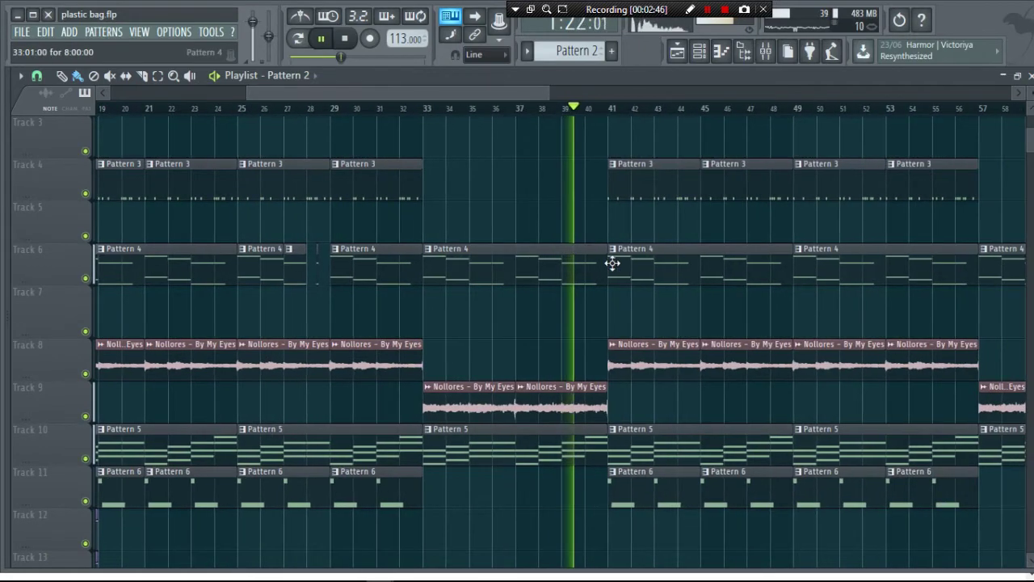
pyautogui.doubleClick(629, 265)
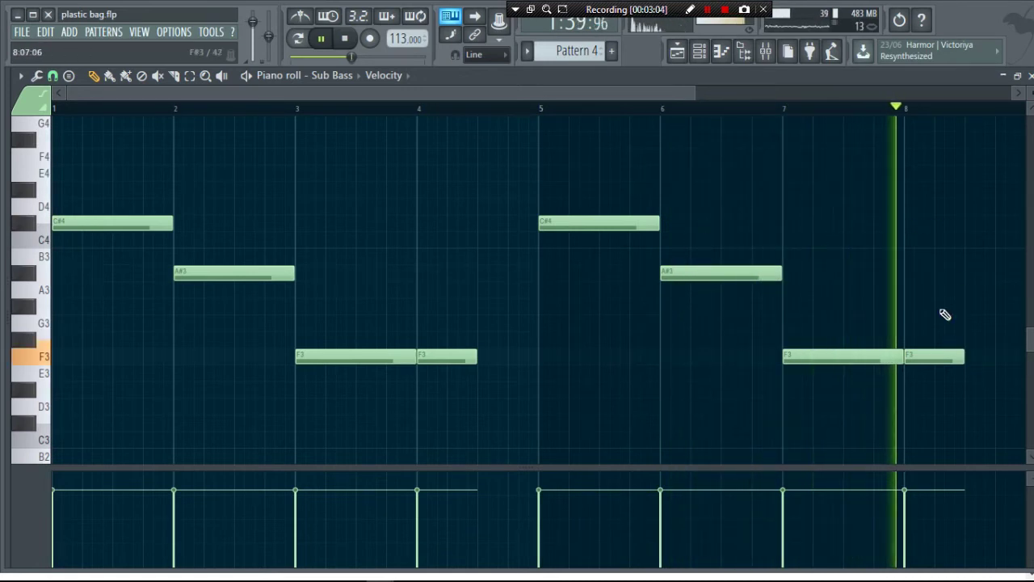
# Return to the playlist and open the Rhodes chords of the Pattern 5 clip at bar 49 in the piano roll
pyautogui.click(700, 52)
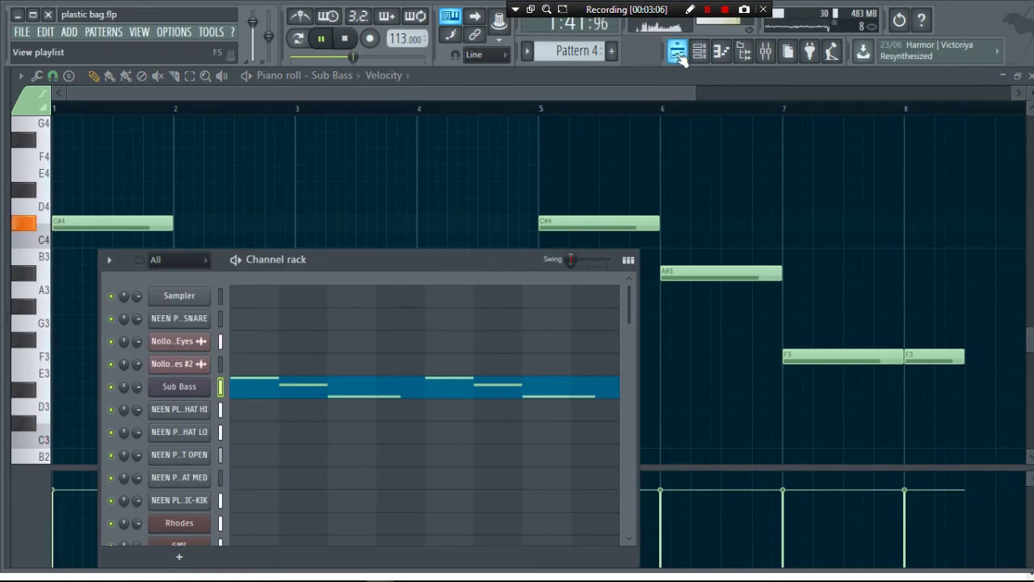
pyautogui.press('F5')
pyautogui.scroll(-1, 898, 338)
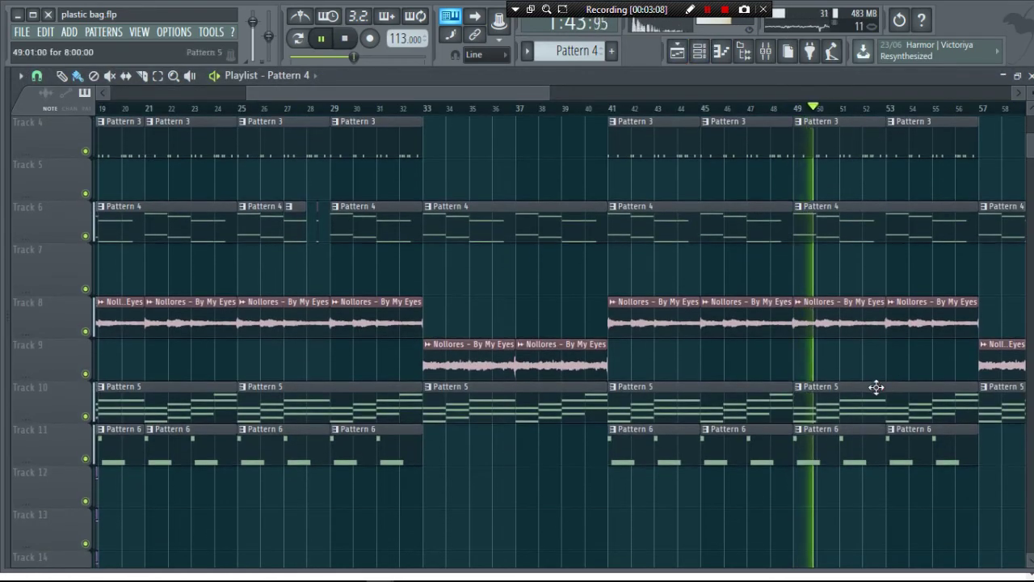
pyautogui.doubleClick(882, 395)
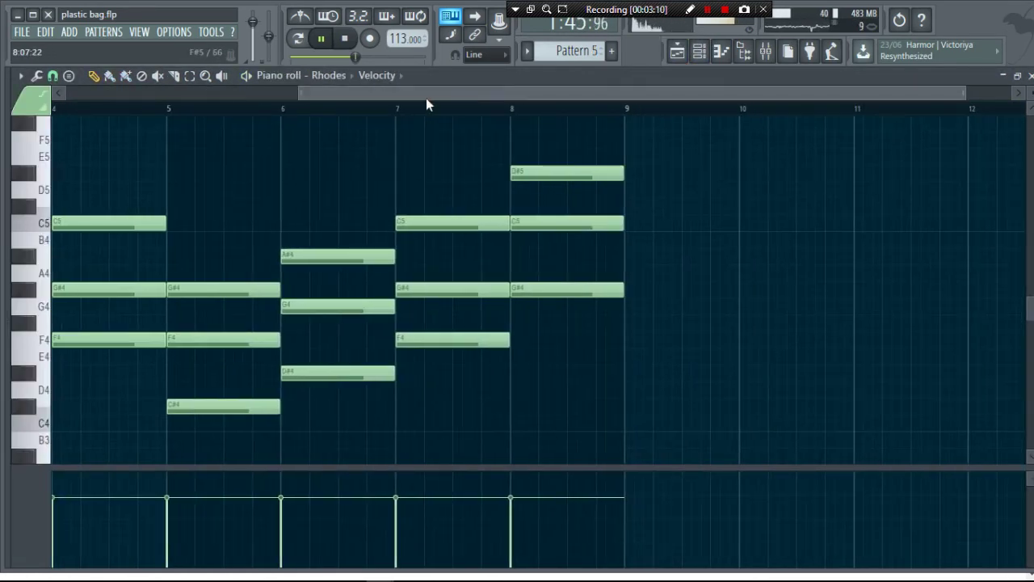
# Examine the Rhodes chords of Pattern 5 from bar 1 through bar 8 in the piano roll and return to the playlist
pyautogui.moveTo(426, 96); pyautogui.dragTo(136, 104)
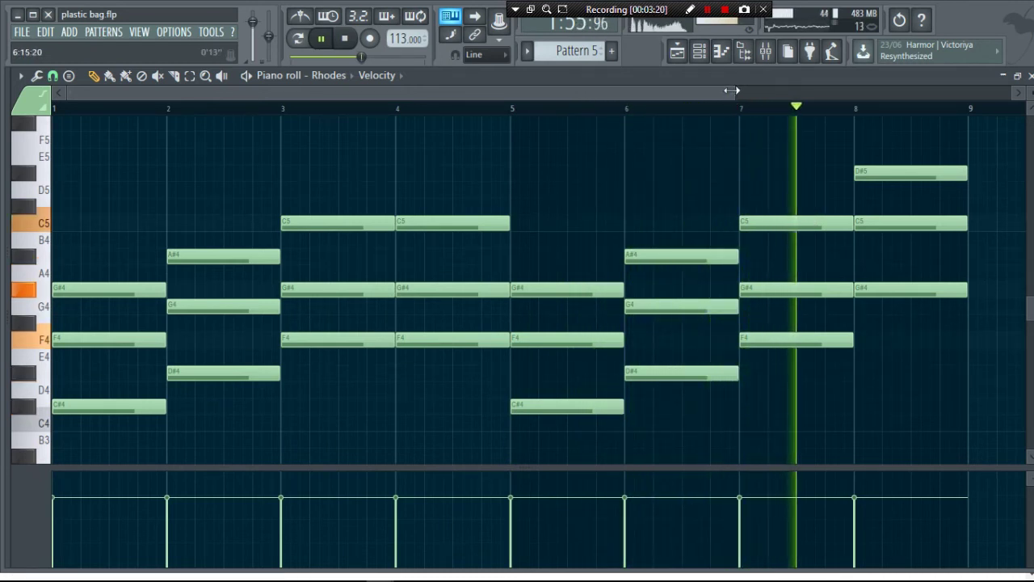
pyautogui.moveTo(734, 94); pyautogui.dragTo(845, 93)
pyautogui.click(677, 51)
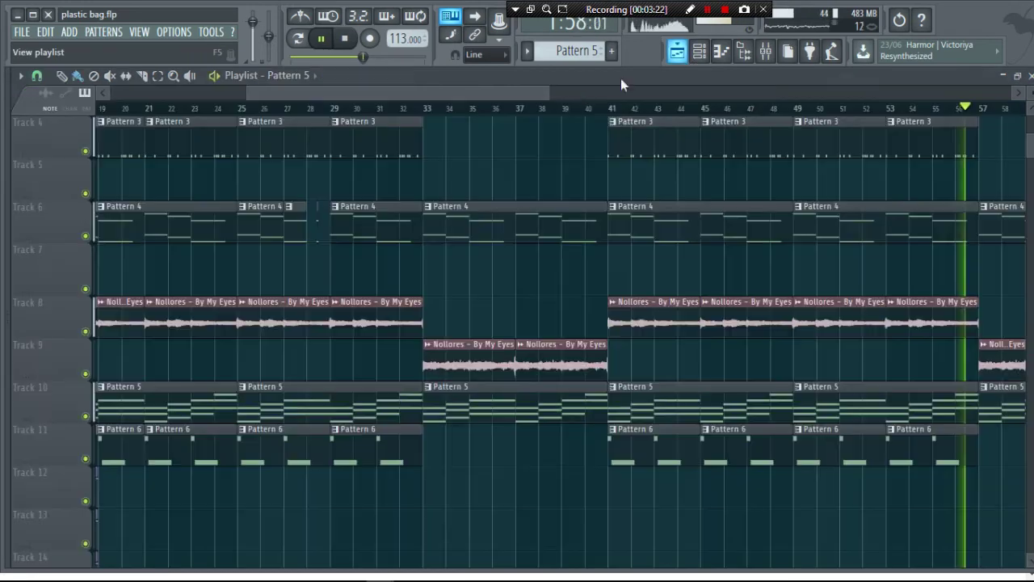
pyautogui.moveTo(549, 93); pyautogui.dragTo(951, 133)
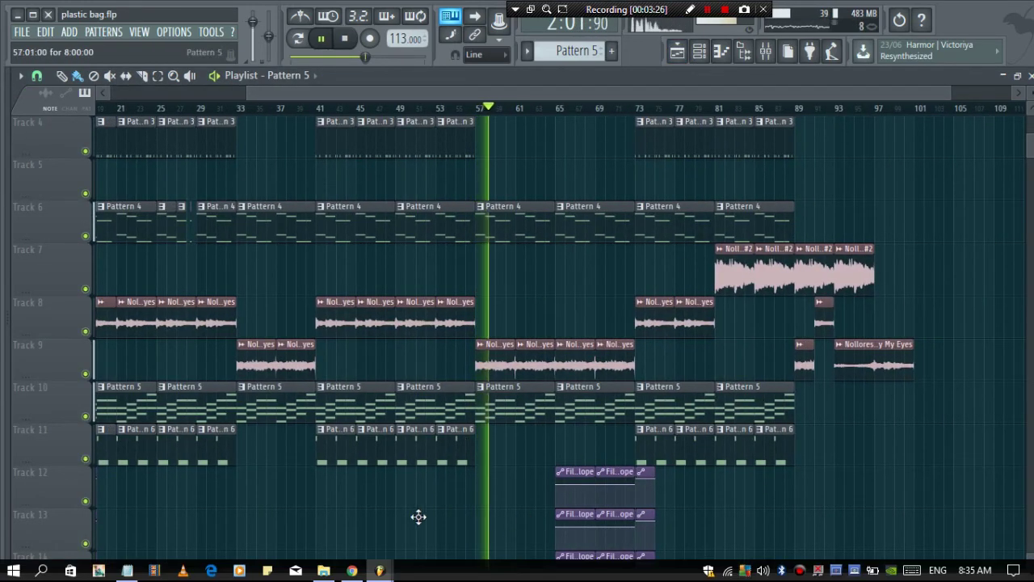
# Switch to Chrome to show the rnbdrums.com home page from the Neenyo kits up to its header, and return to FL Studio
pyautogui.click(362, 572)
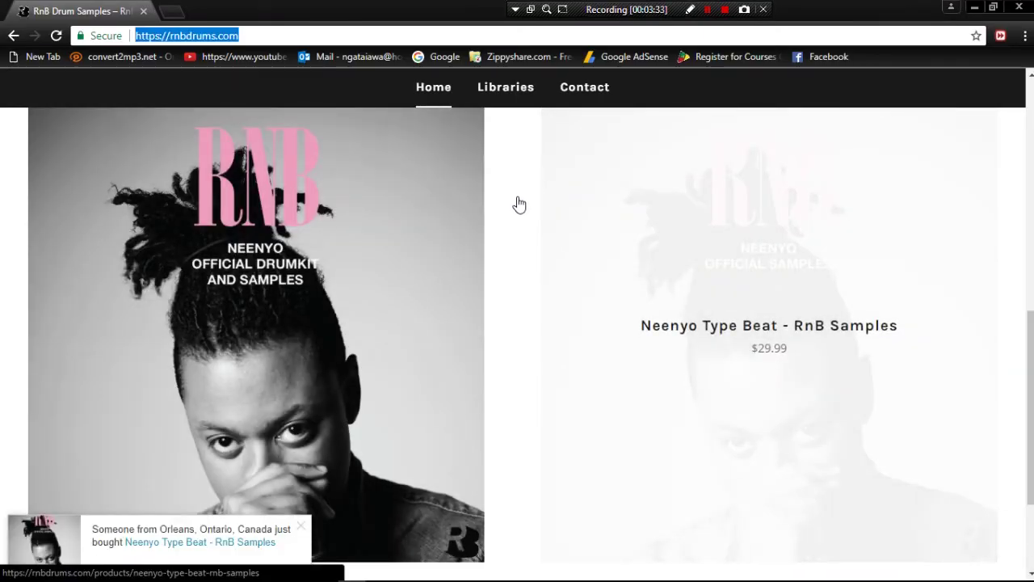
pyautogui.scroll(10, 519, 204)
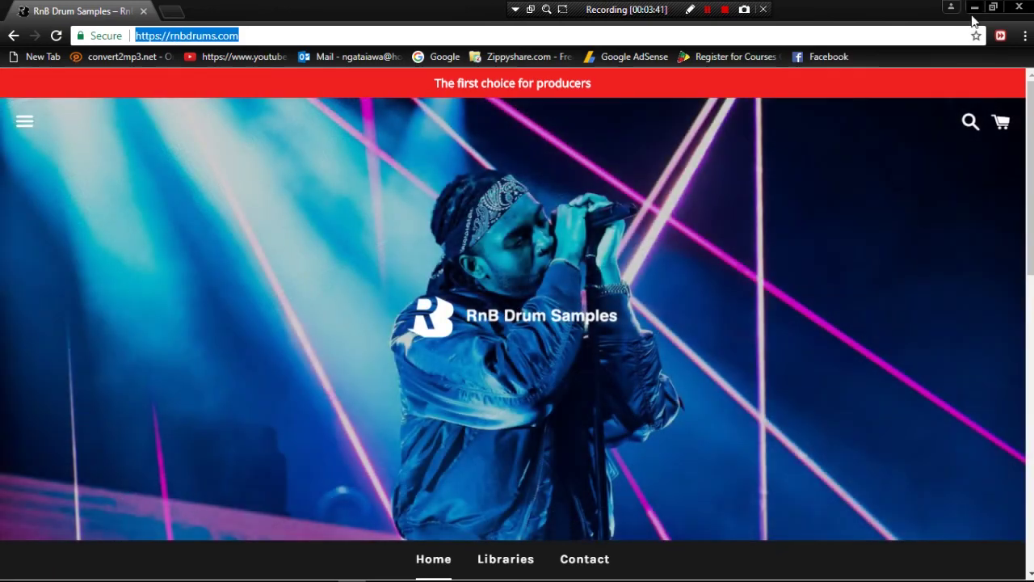
pyautogui.click(974, 8)
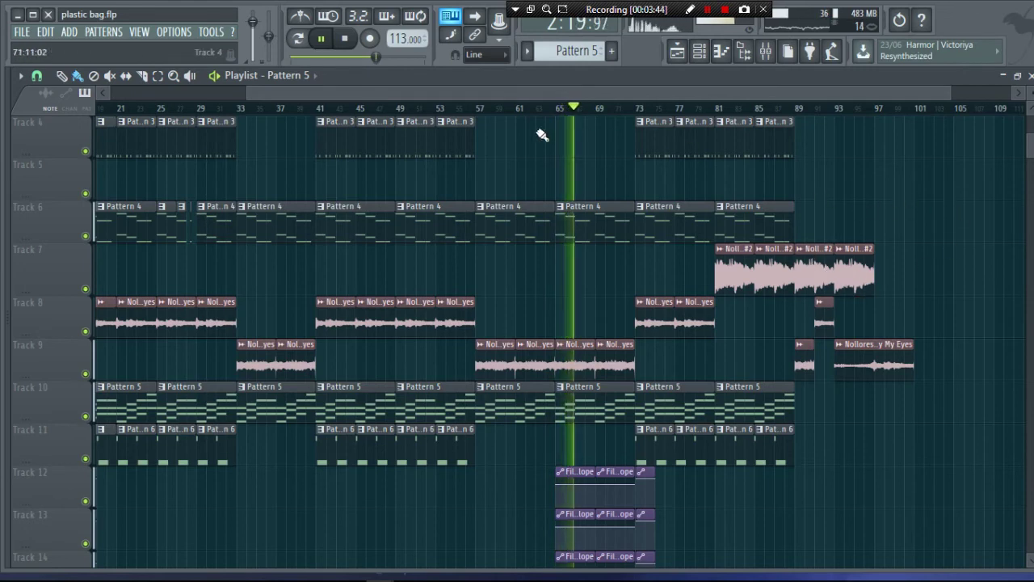
# Examine the whole playlist arrangement from bar 1 to the closing clips, including the filter automation and the Master volume envelope
pyautogui.moveTo(395, 93); pyautogui.dragTo(256, 93)
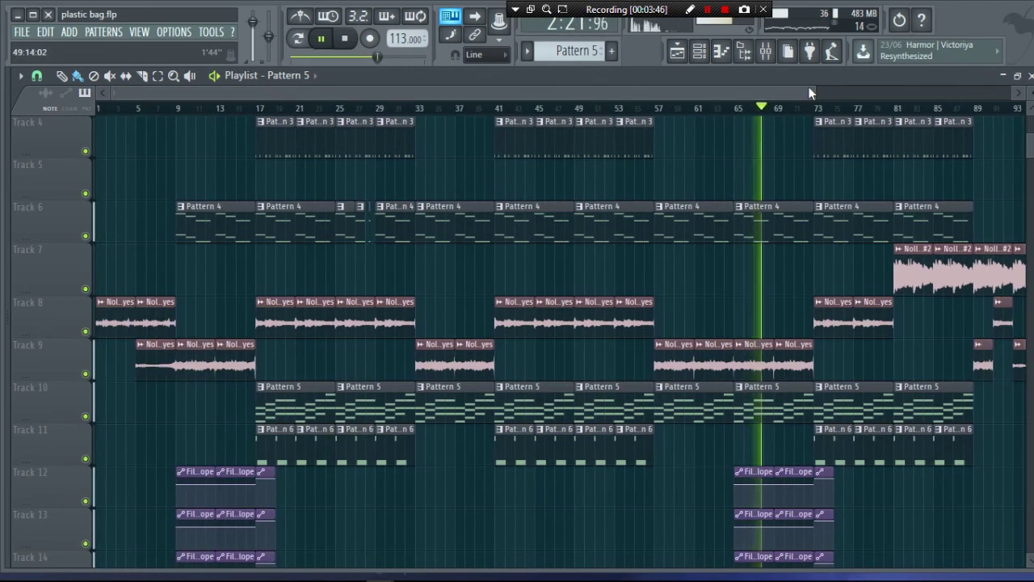
pyautogui.moveTo(816, 94); pyautogui.dragTo(953, 105)
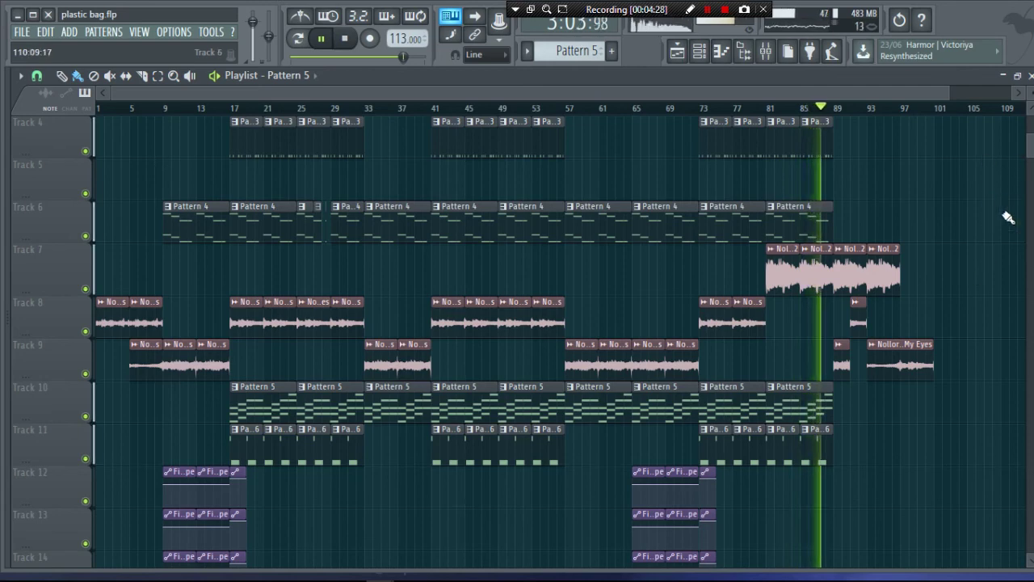
pyautogui.scroll(-5, 982, 214)
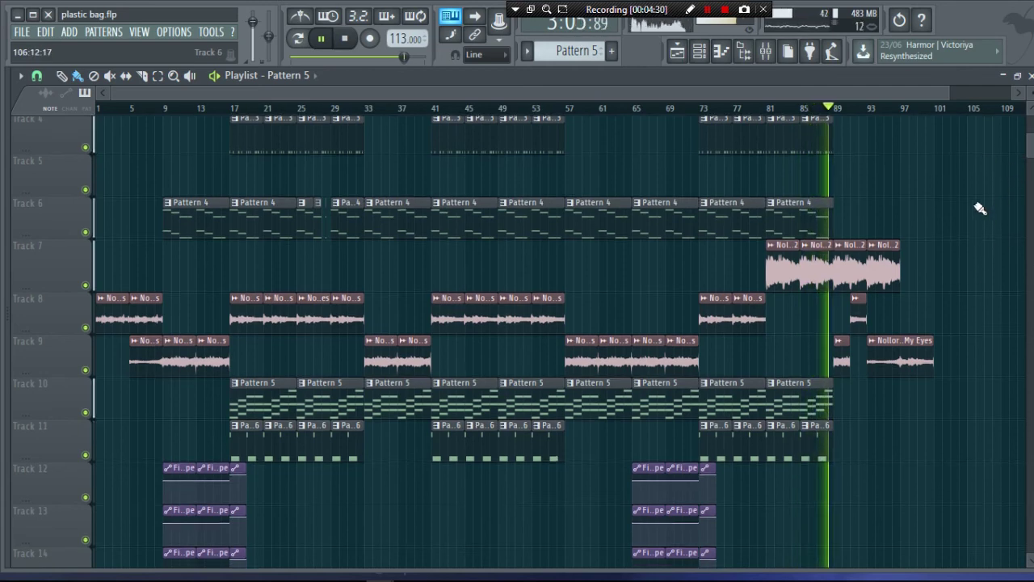
pyautogui.scroll(7, 977, 200)
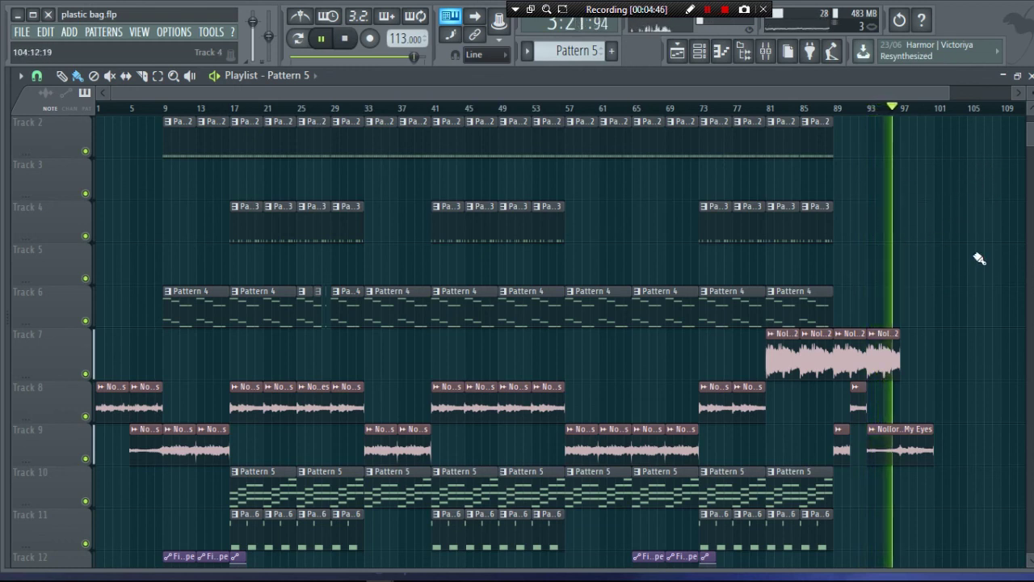
pyautogui.scroll(-7, 969, 191)
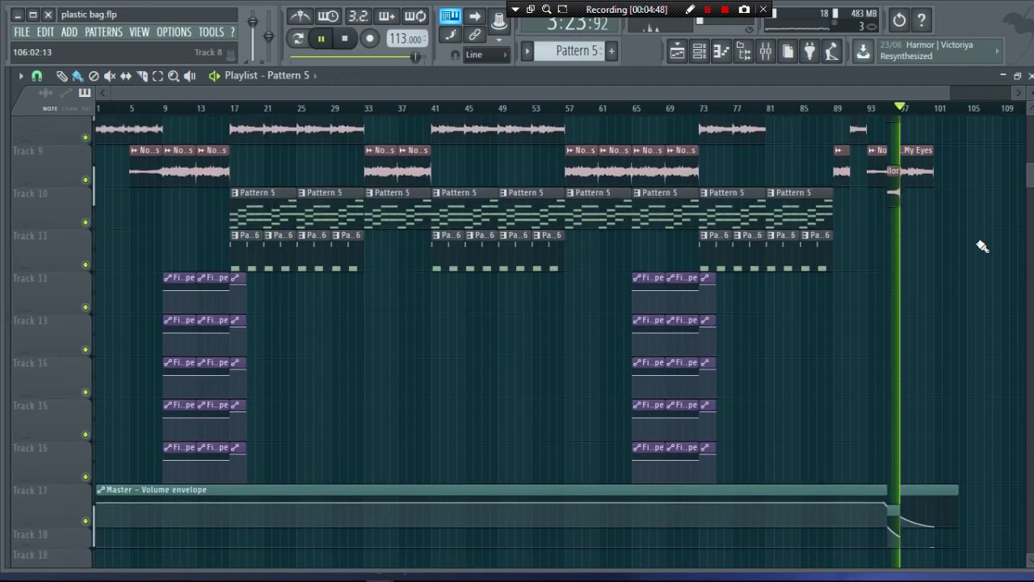